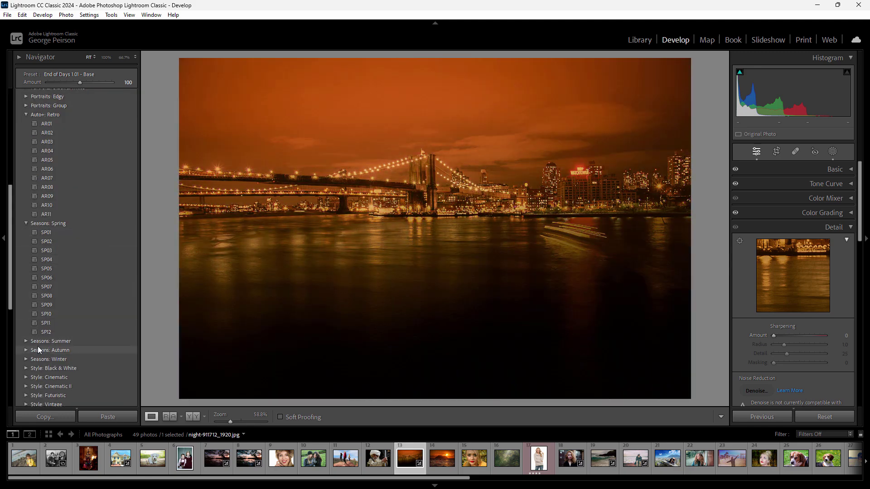
- Browse the Seasons preset groups, then expand the IP Street Vol 1 preset group
{"action": "left_click", "coordinate": [38, 352]}
{"action": "scroll", "coordinate": [47, 143], "scroll_direction": "down", "scroll_amount": 3}
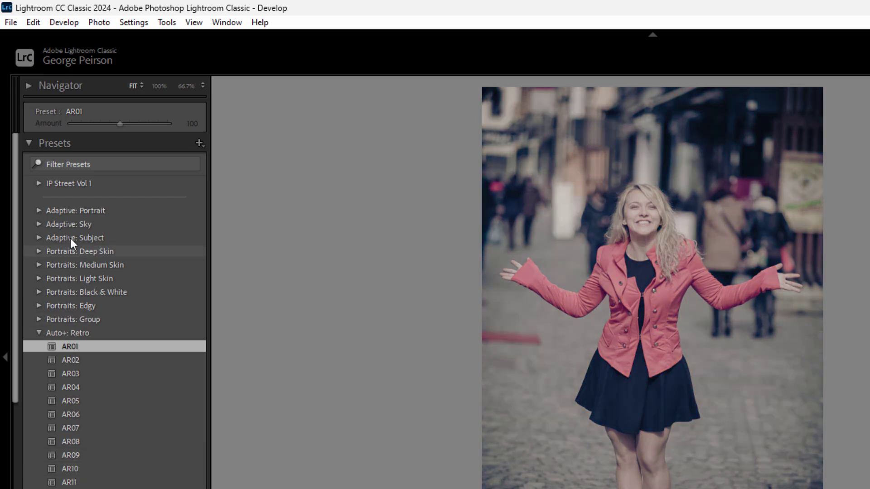
{"action": "left_click", "coordinate": [69, 184]}
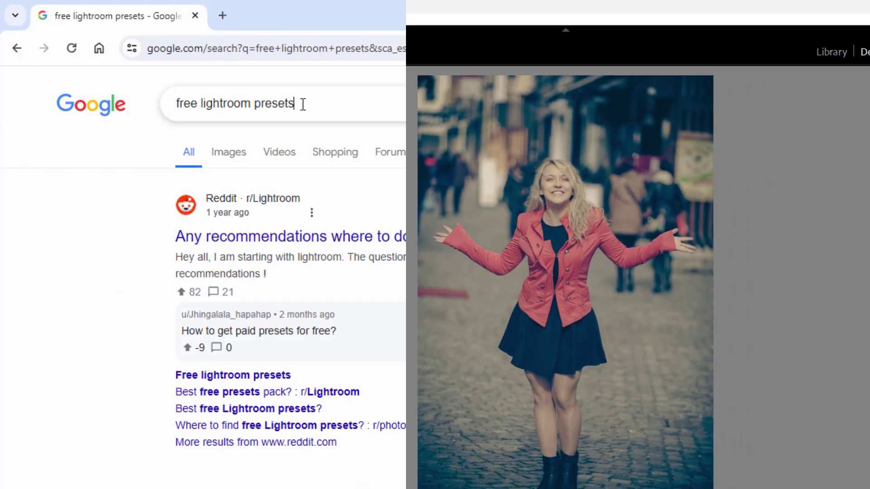
- Review the 'free lightroom presets' Google results, then open Adobe Exchange via Window > Find Extensions on Exchange
{"action": "left_click_drag", "start_coordinate": [301, 102], "coordinate": [173, 108]}
{"action": "left_click", "coordinate": [131, 239]}
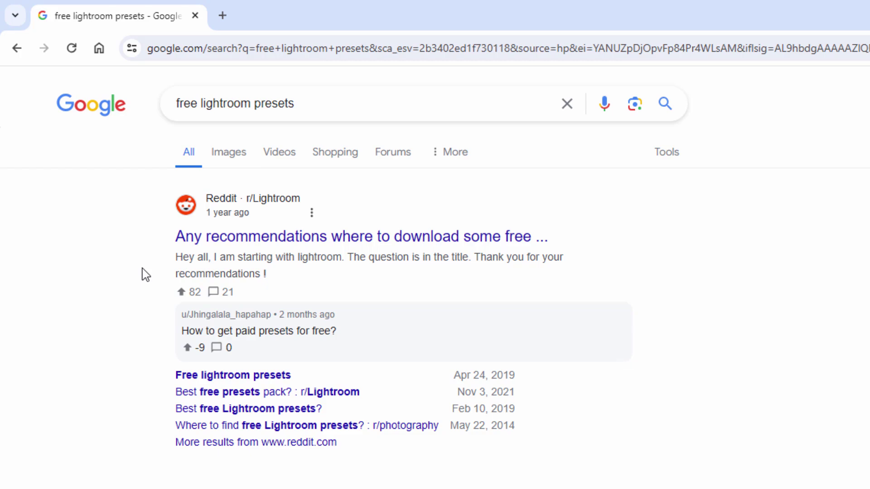
{"action": "scroll", "coordinate": [142, 273], "scroll_direction": "down", "scroll_amount": 10}
{"action": "scroll", "coordinate": [143, 274], "scroll_direction": "down", "scroll_amount": 8}
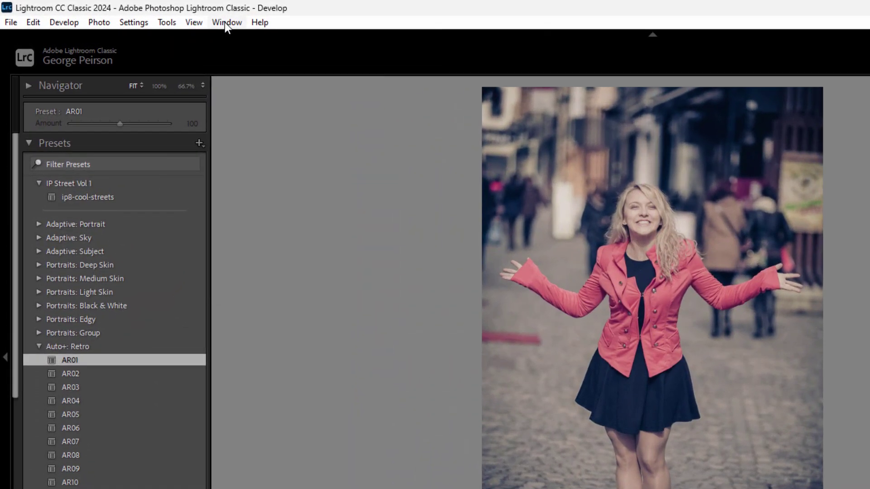
{"action": "left_click", "coordinate": [225, 23]}
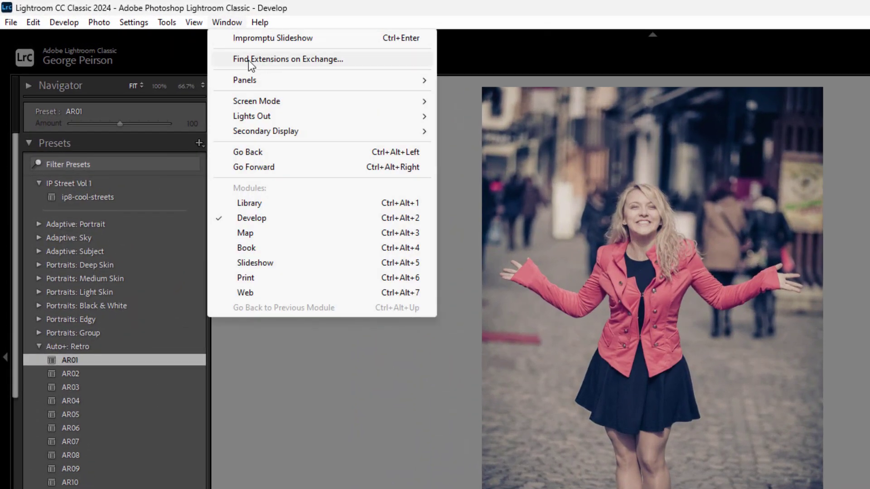
{"action": "left_click", "coordinate": [320, 62]}
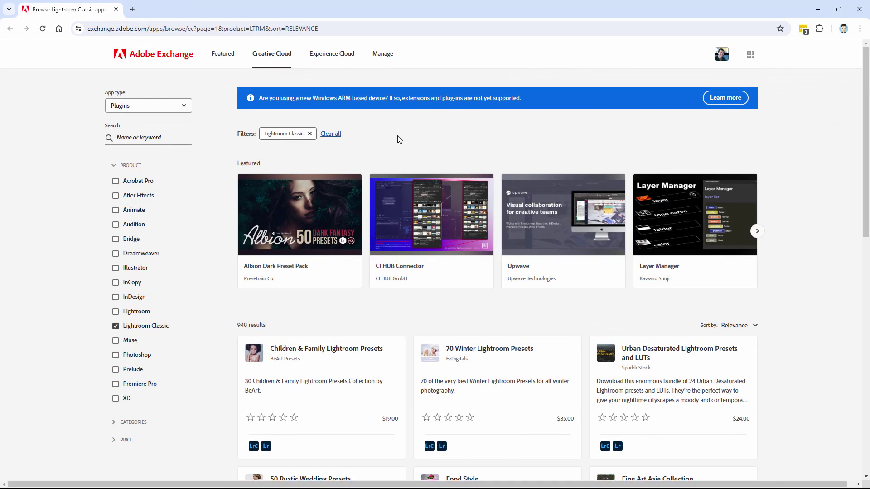
{"action": "scroll", "coordinate": [399, 313], "scroll_direction": "down", "scroll_amount": 6}
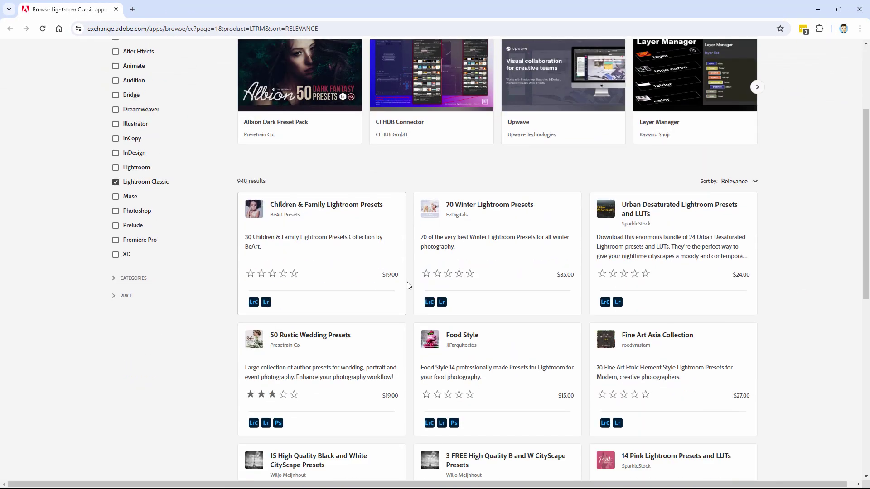
{"action": "scroll", "coordinate": [409, 257], "scroll_direction": "down", "scroll_amount": 6}
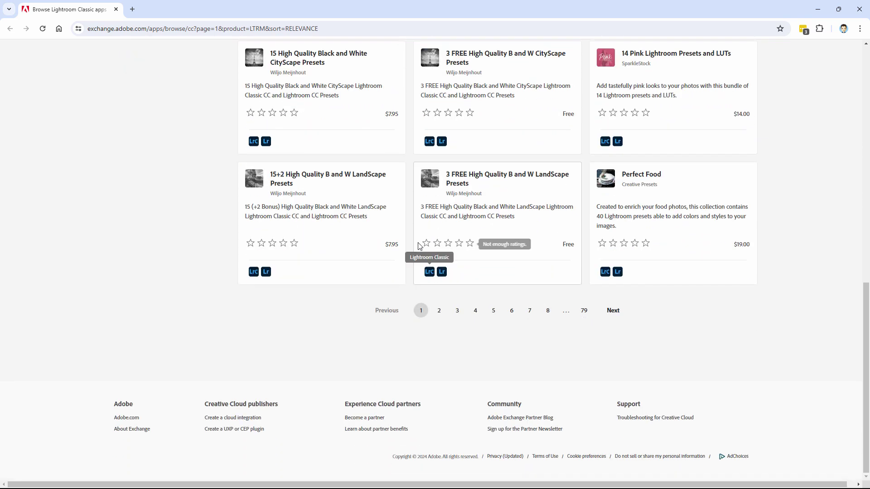
{"action": "scroll", "coordinate": [409, 242], "scroll_direction": "up", "scroll_amount": 7}
{"action": "scroll", "coordinate": [409, 241], "scroll_direction": "up", "scroll_amount": 5}
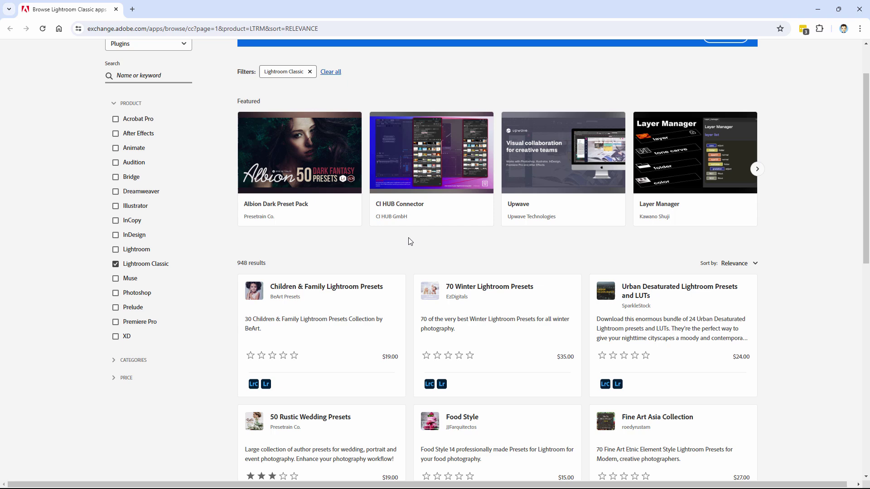
{"action": "scroll", "coordinate": [409, 241], "scroll_direction": "down", "scroll_amount": 6}
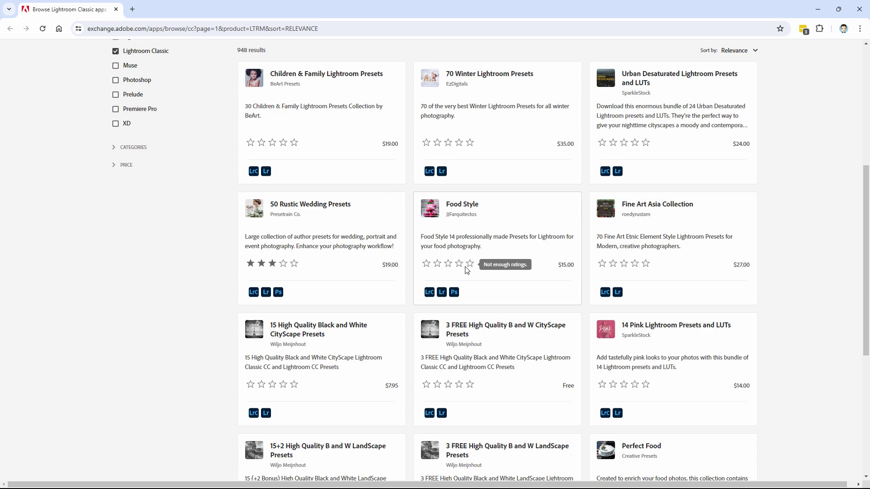
{"action": "scroll", "coordinate": [408, 254], "scroll_direction": "down", "scroll_amount": 3}
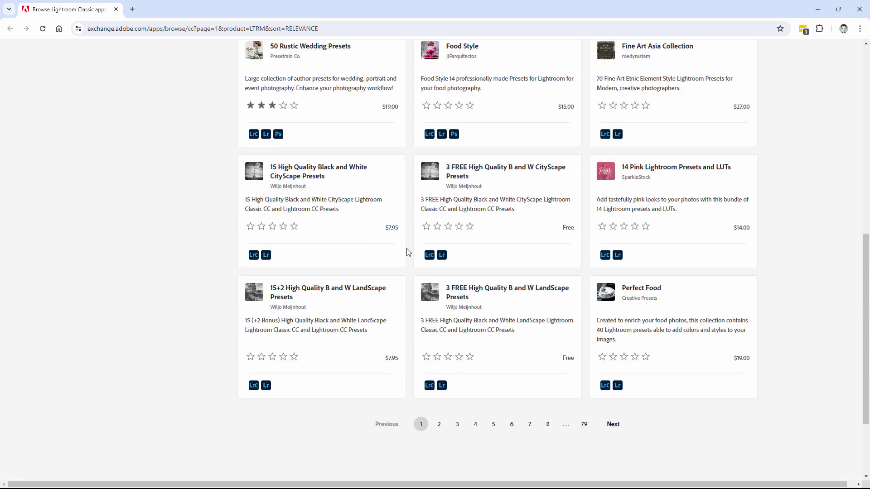
{"action": "scroll", "coordinate": [407, 252], "scroll_direction": "up", "scroll_amount": 3}
{"action": "scroll", "coordinate": [407, 253], "scroll_direction": "up", "scroll_amount": 5}
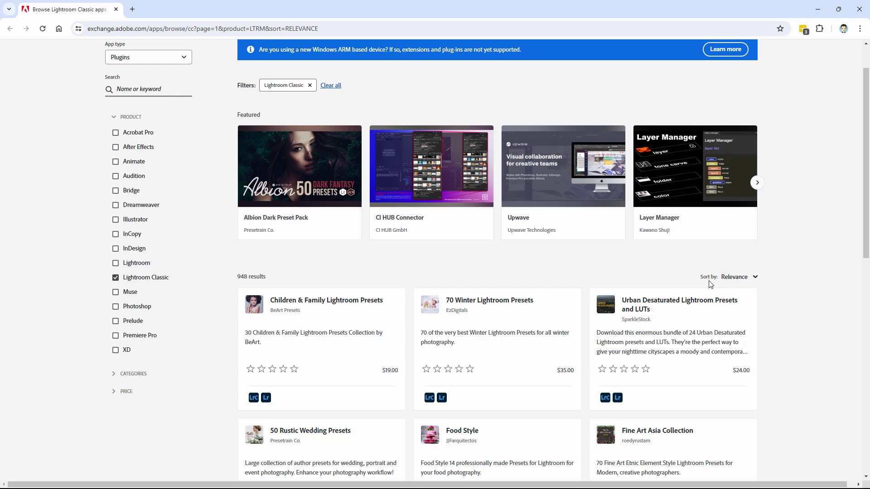
- Sort the Exchange listings by Price (Low to High) and go to results page 2
{"action": "left_click", "coordinate": [733, 278]}
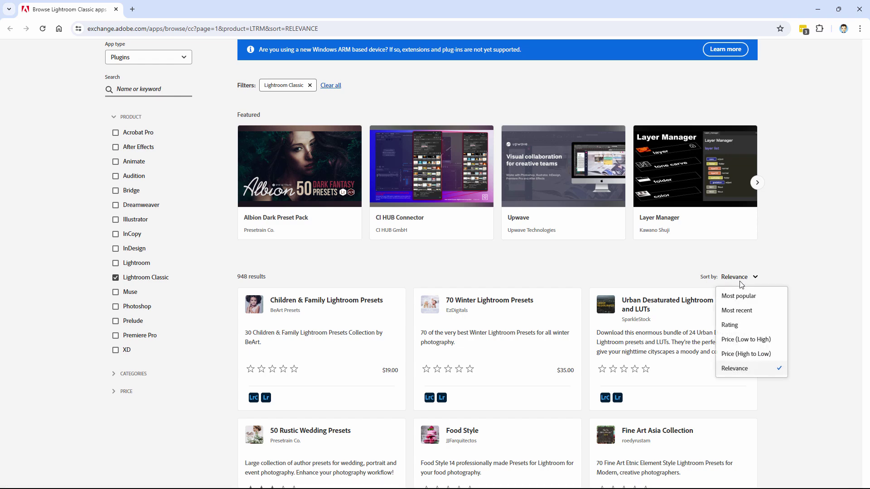
{"action": "left_click", "coordinate": [730, 340]}
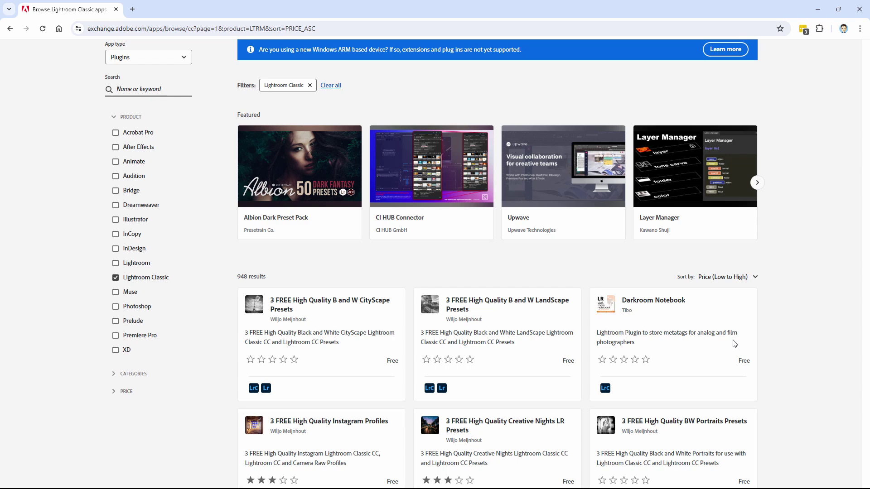
{"action": "scroll", "coordinate": [734, 343], "scroll_direction": "down", "scroll_amount": 2}
{"action": "scroll", "coordinate": [411, 212], "scroll_direction": "down", "scroll_amount": 2}
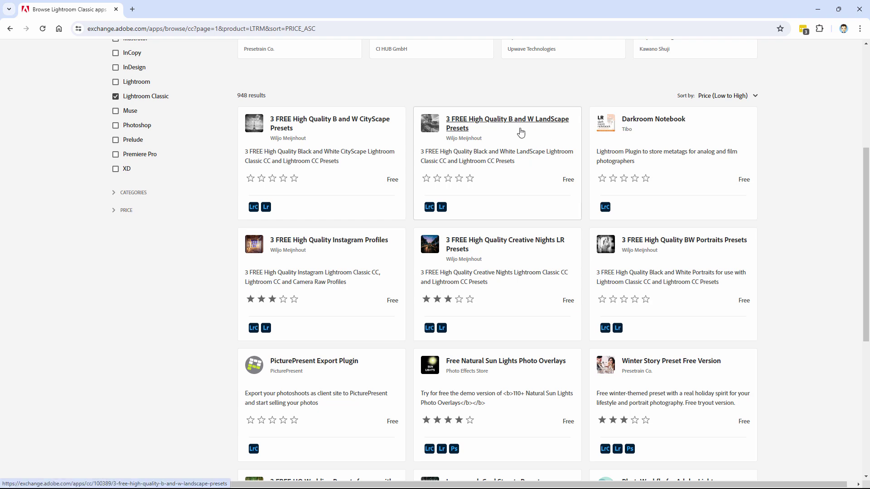
{"action": "scroll", "coordinate": [406, 166], "scroll_direction": "down", "scroll_amount": 3}
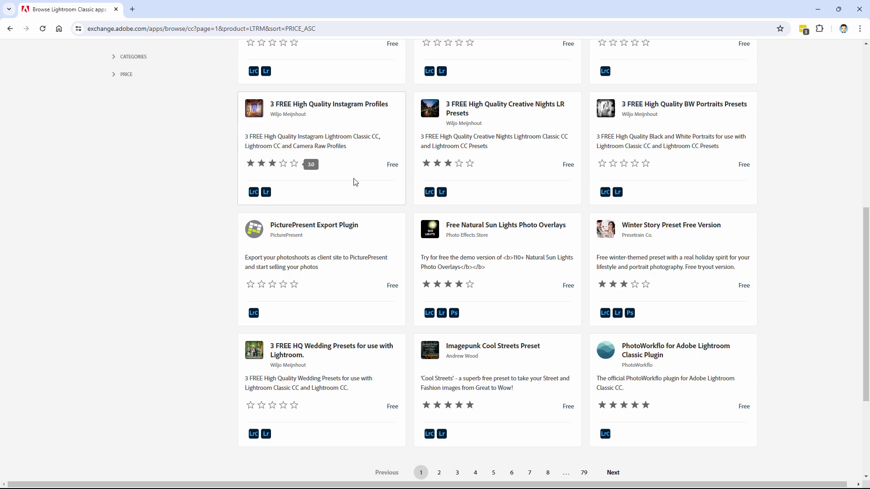
{"action": "scroll", "coordinate": [407, 256], "scroll_direction": "down", "scroll_amount": 2}
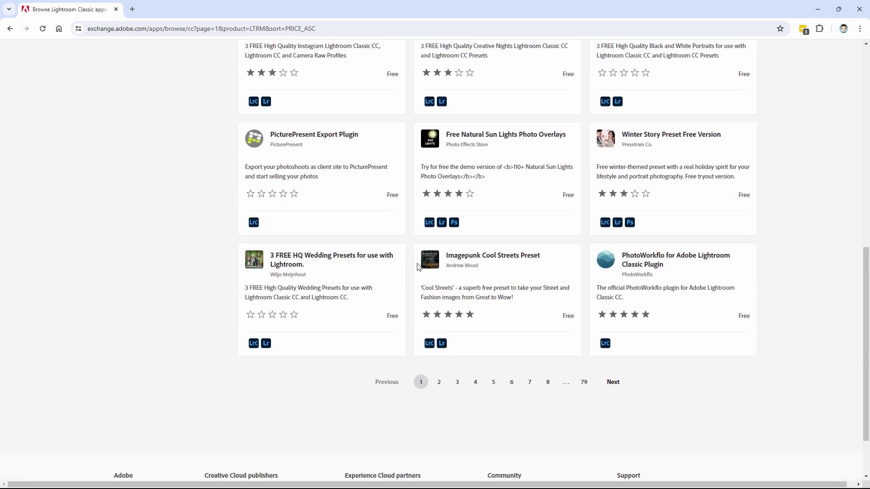
{"action": "left_click", "coordinate": [439, 382]}
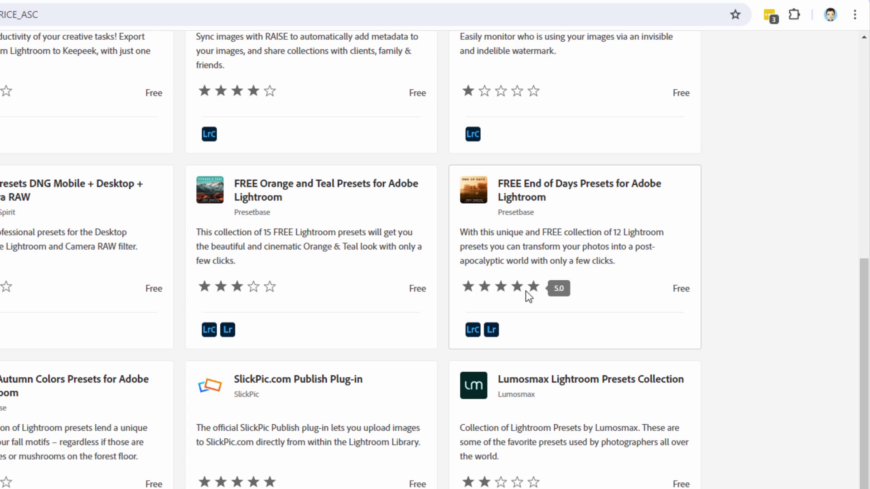
- Read the FREE End of Days Presets details, acquire it for free, and launch Creative Cloud Desktop
{"action": "left_click", "coordinate": [509, 193]}
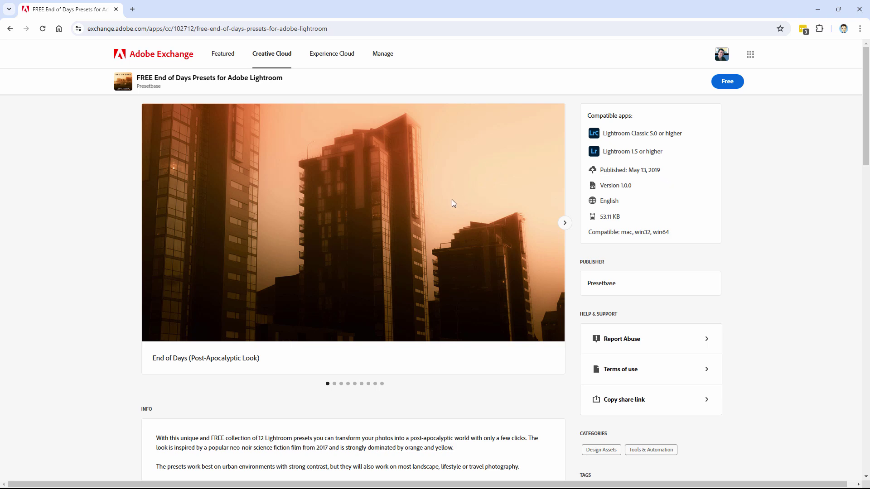
{"action": "scroll", "coordinate": [361, 267], "scroll_direction": "down", "scroll_amount": 5}
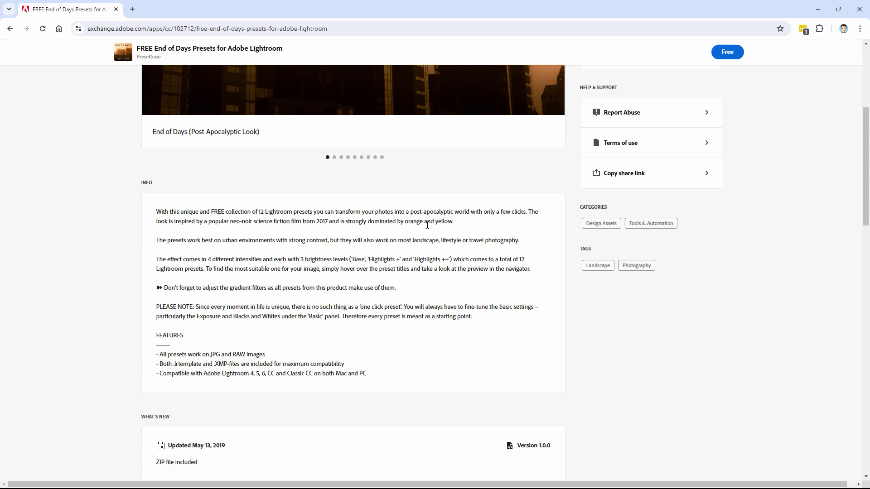
{"action": "scroll", "coordinate": [385, 301], "scroll_direction": "down", "scroll_amount": 2}
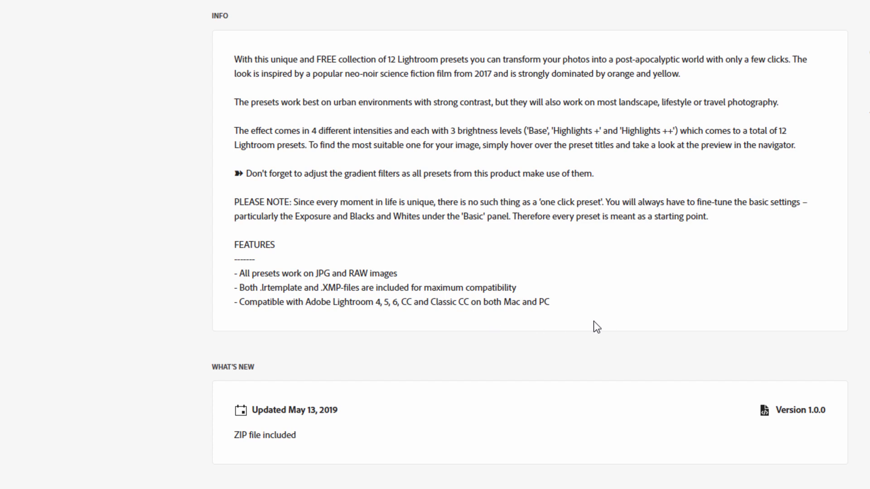
{"action": "scroll", "coordinate": [594, 322], "scroll_direction": "down", "scroll_amount": 1}
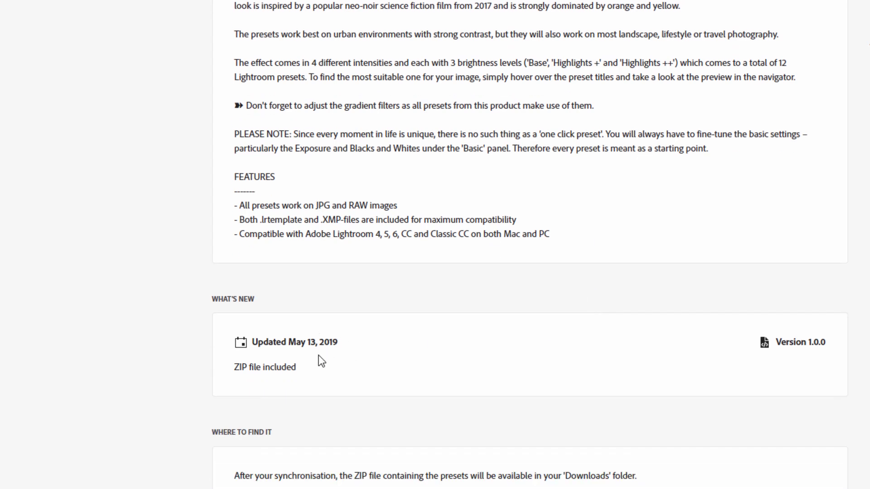
{"action": "scroll", "coordinate": [558, 355], "scroll_direction": "up", "scroll_amount": 8}
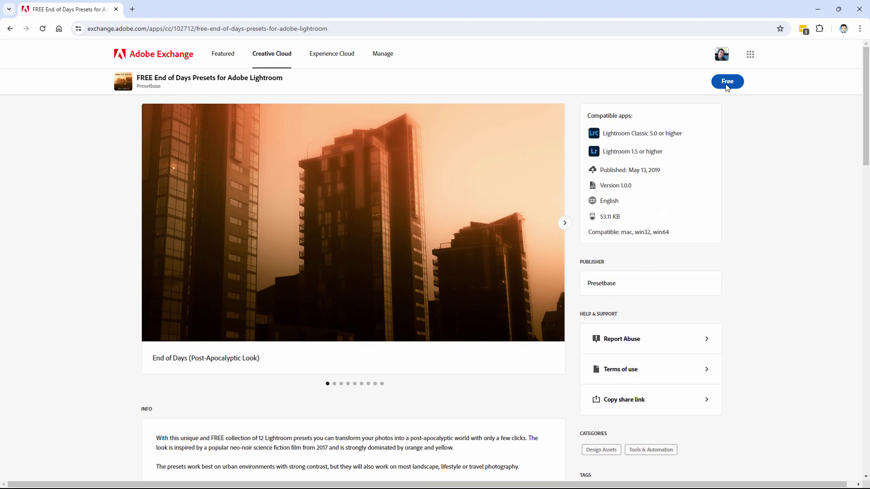
{"action": "left_click", "coordinate": [727, 83]}
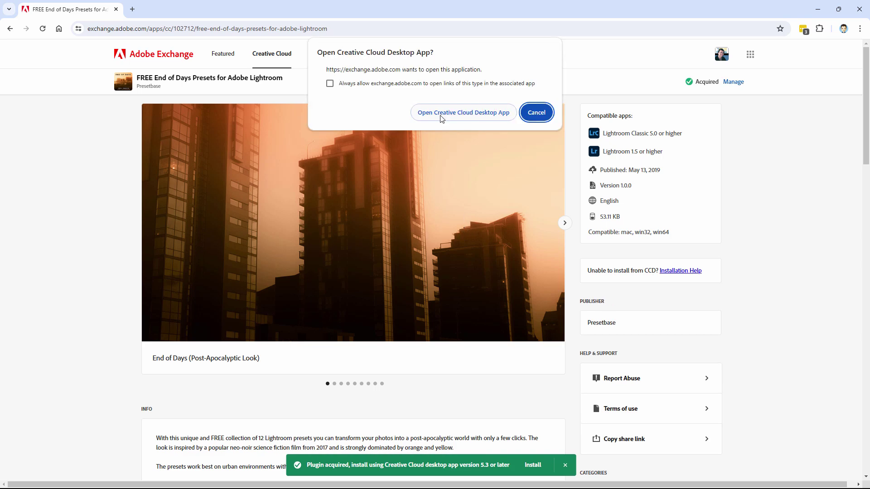
{"action": "left_click", "coordinate": [472, 114]}
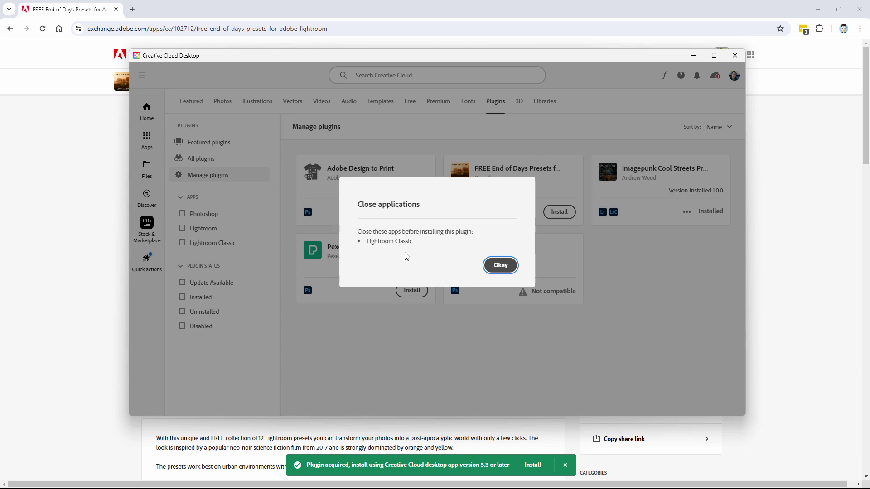
- Quit Lightroom Classic without backing up the catalog and dismiss Creative Cloud's close-applications notice
{"action": "key", "text": "alt+Tab"}
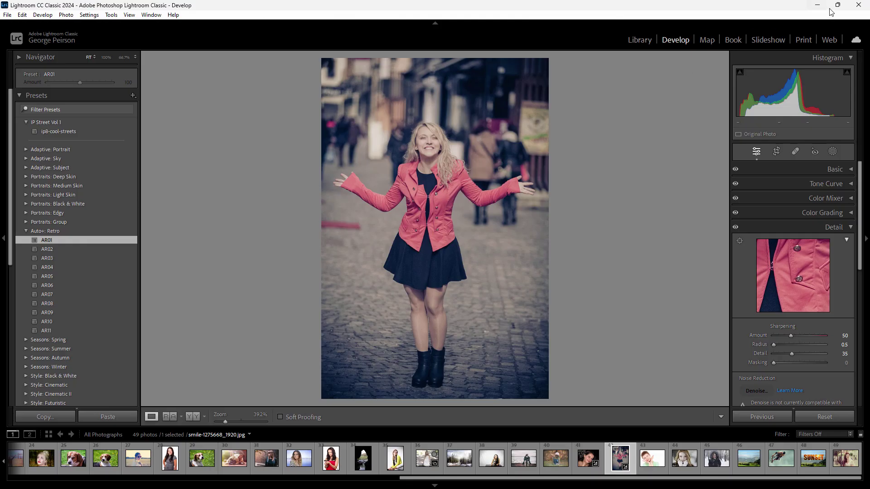
{"action": "left_click", "coordinate": [858, 6]}
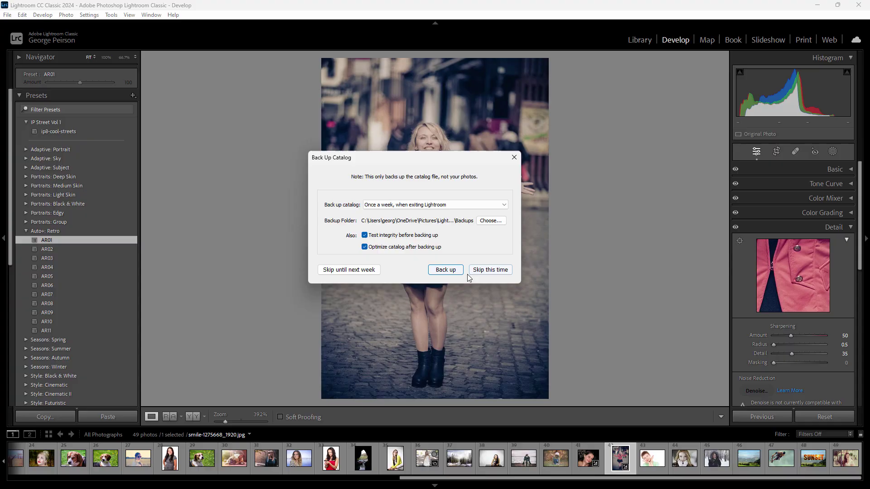
{"action": "left_click", "coordinate": [482, 271]}
{"action": "left_click", "coordinate": [501, 266]}
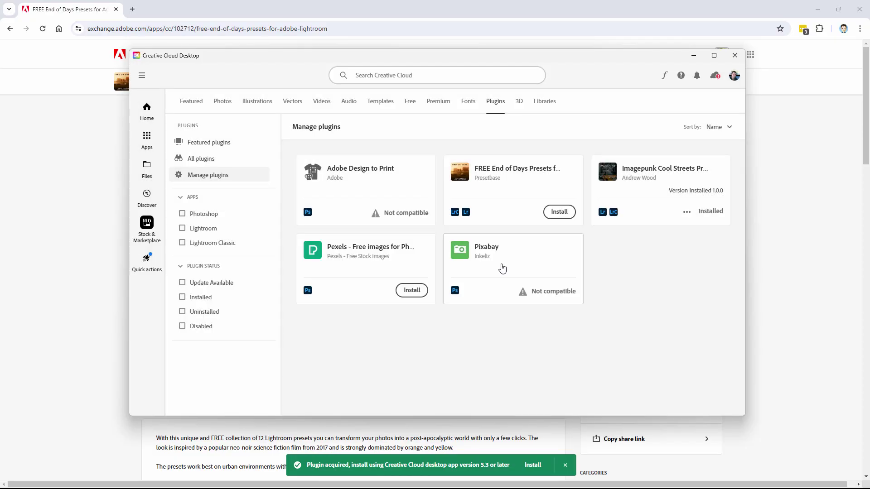
- Install the FREE End of Days Presets plugin through Creative Cloud Desktop, confirming each prompt
{"action": "left_click", "coordinate": [529, 466]}
{"action": "left_click", "coordinate": [536, 110]}
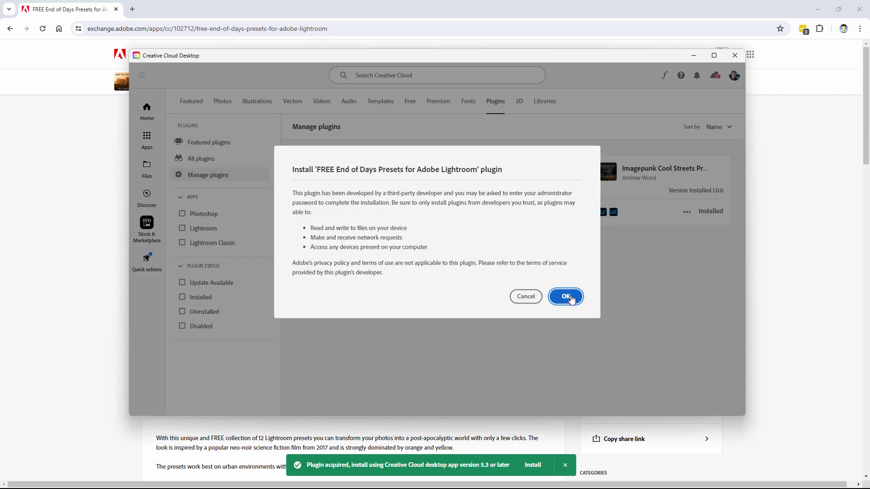
{"action": "left_click", "coordinate": [568, 297]}
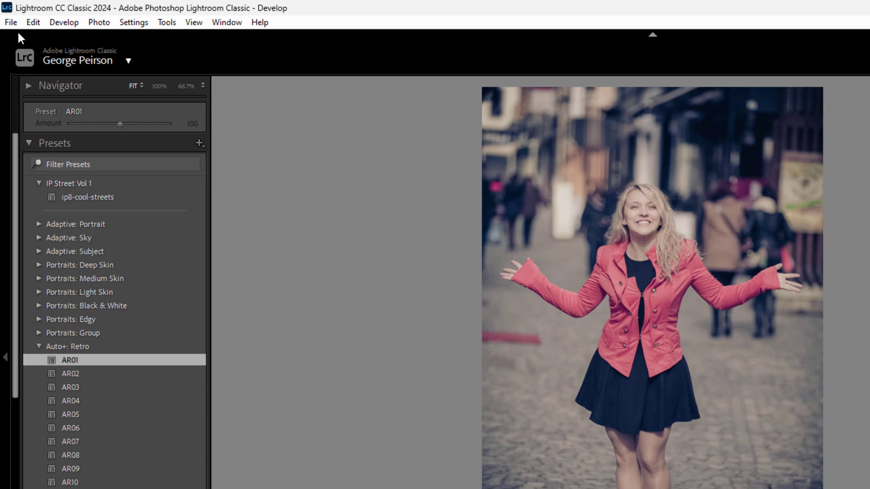
- Import presetbase-lightroom-presets-end-of-days.zip from Downloads via File > Import Develop Profiles and Presets
{"action": "left_click", "coordinate": [11, 22]}
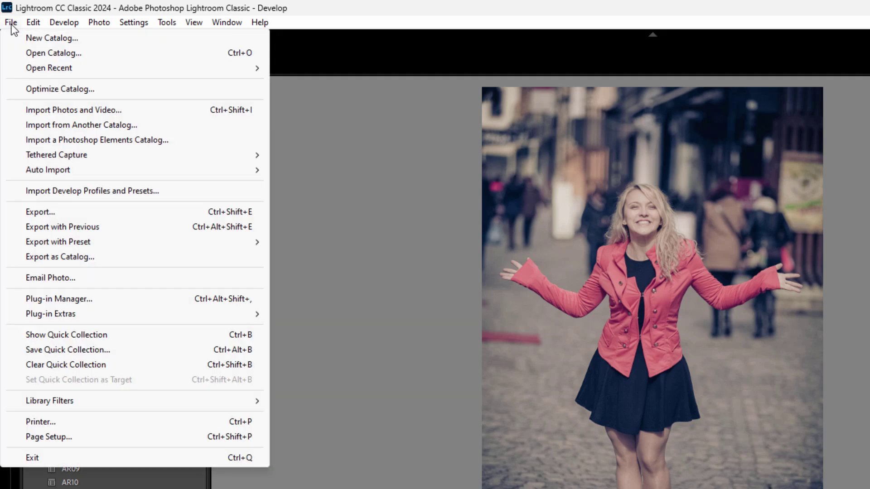
{"action": "left_click", "coordinate": [121, 191]}
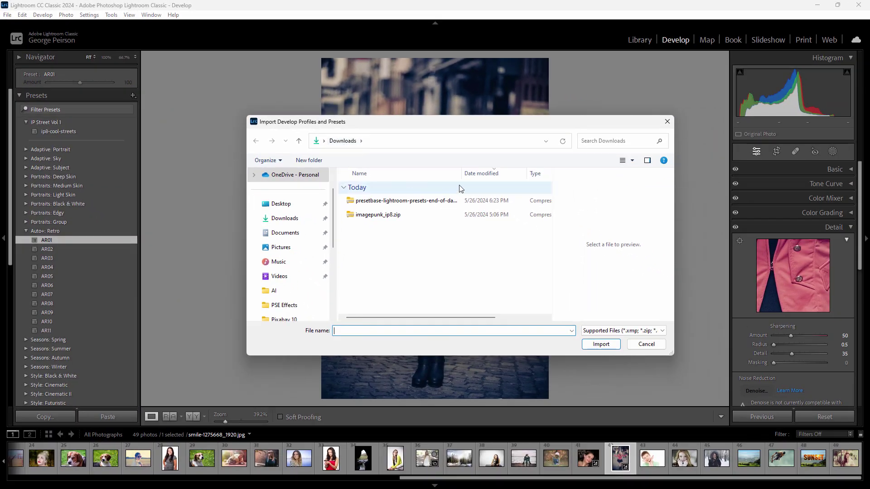
{"action": "left_click_drag", "start_coordinate": [462, 173], "coordinate": [488, 173]}
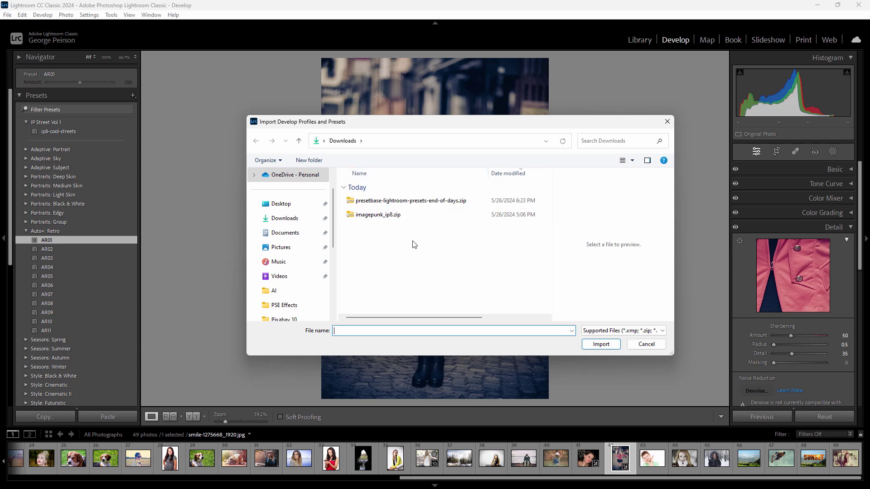
{"action": "left_click", "coordinate": [405, 202]}
{"action": "left_click", "coordinate": [606, 343]}
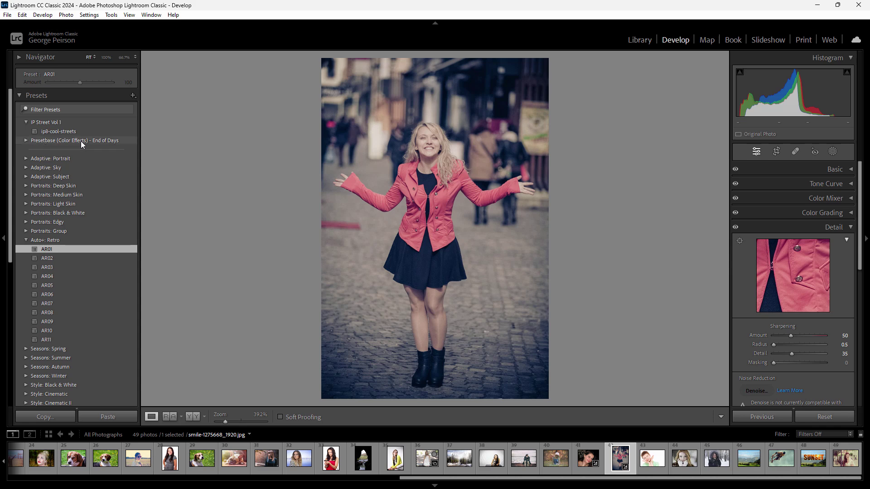
- Try End of Days presets 1.02, 1.03 and 1.01 - Base, then select the night bridge photo
{"action": "left_click", "coordinate": [25, 141]}
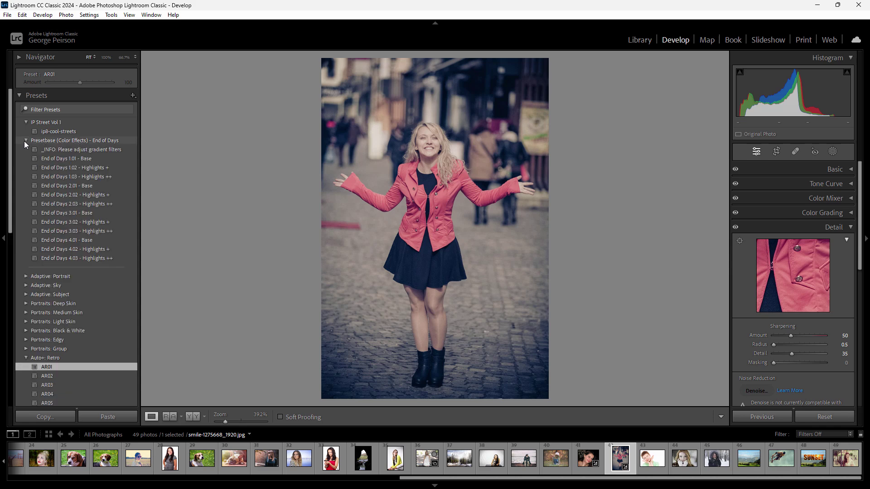
{"action": "left_click", "coordinate": [64, 167]}
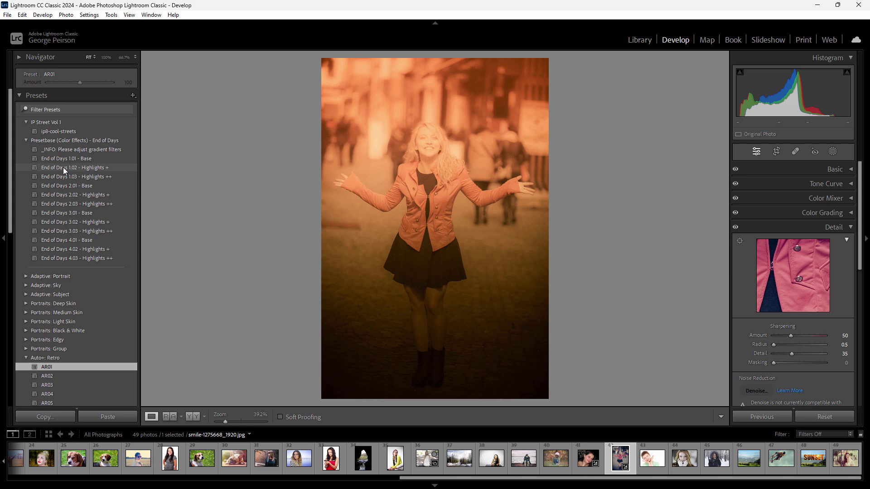
{"action": "left_click", "coordinate": [63, 177]}
{"action": "left_click", "coordinate": [64, 159]}
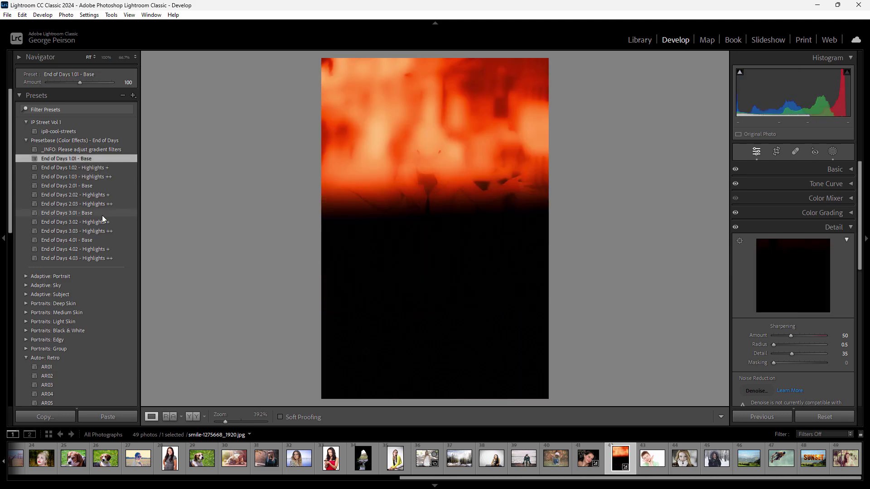
{"action": "left_click_drag", "start_coordinate": [431, 477], "coordinate": [150, 475]}
{"action": "left_click", "coordinate": [409, 458]}
{"action": "mouse_move", "coordinate": [859, 183]}
{"action": "left_mouse_down"}
{"action": "mouse_move", "coordinate": [860, 291]}
{"action": "mouse_move", "coordinate": [860, 183]}
{"action": "left_mouse_up"}
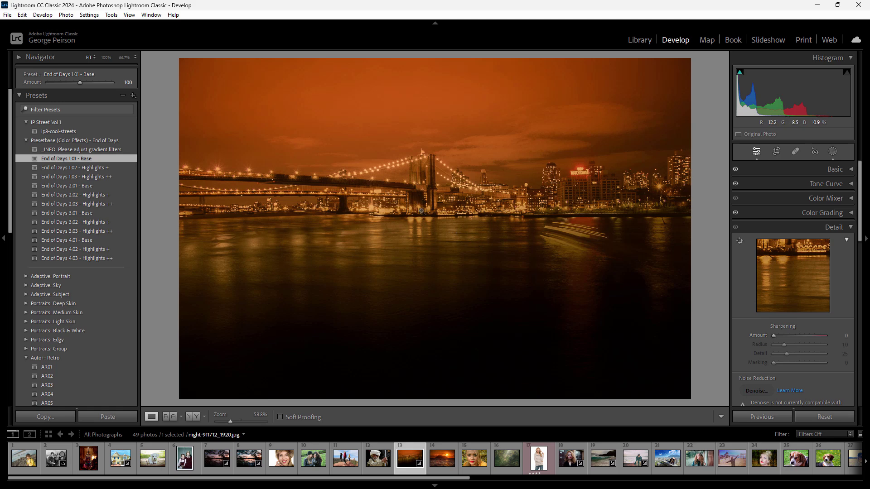
- Open Adobe Exchange from Lightroom and sort the listings by Price (Low to High)
{"action": "left_click", "coordinate": [152, 14]}
{"action": "left_click", "coordinate": [181, 40]}
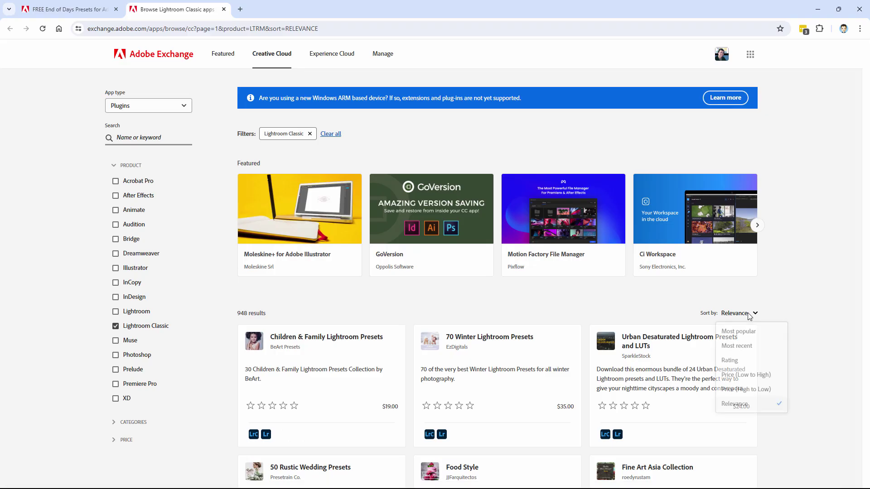
{"action": "left_click", "coordinate": [750, 376]}
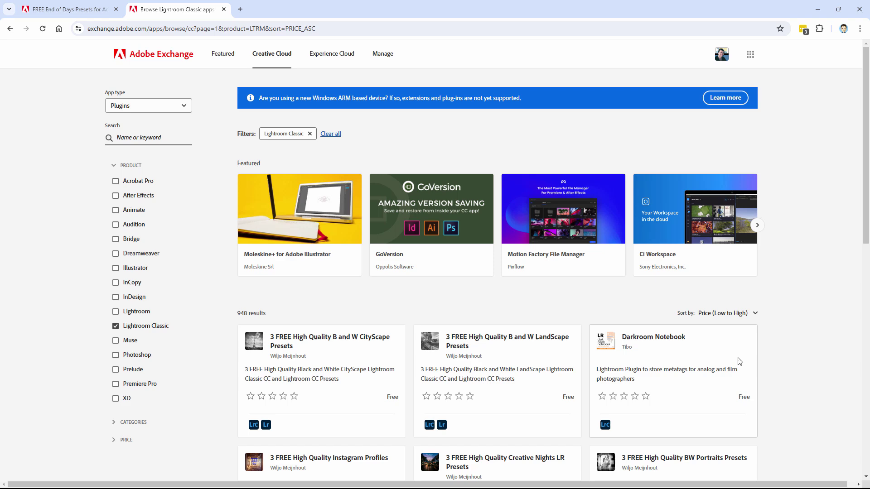
- Page forward through the sorted listings to results pages 5, 8 and 11
{"action": "scroll", "coordinate": [634, 231], "scroll_direction": "down", "scroll_amount": 5}
{"action": "scroll", "coordinate": [581, 234], "scroll_direction": "down", "scroll_amount": 5}
{"action": "left_click", "coordinate": [493, 326]}
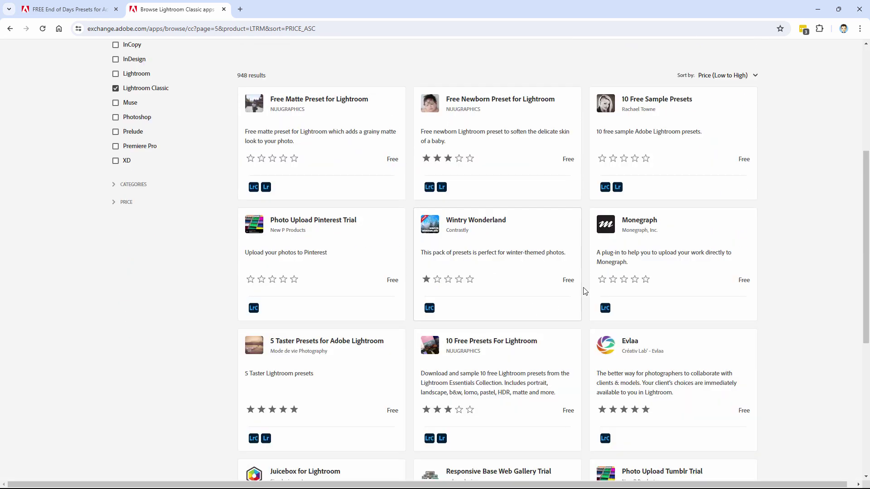
{"action": "scroll", "coordinate": [583, 287], "scroll_direction": "down", "scroll_amount": 8}
{"action": "scroll", "coordinate": [582, 278], "scroll_direction": "down", "scroll_amount": 3}
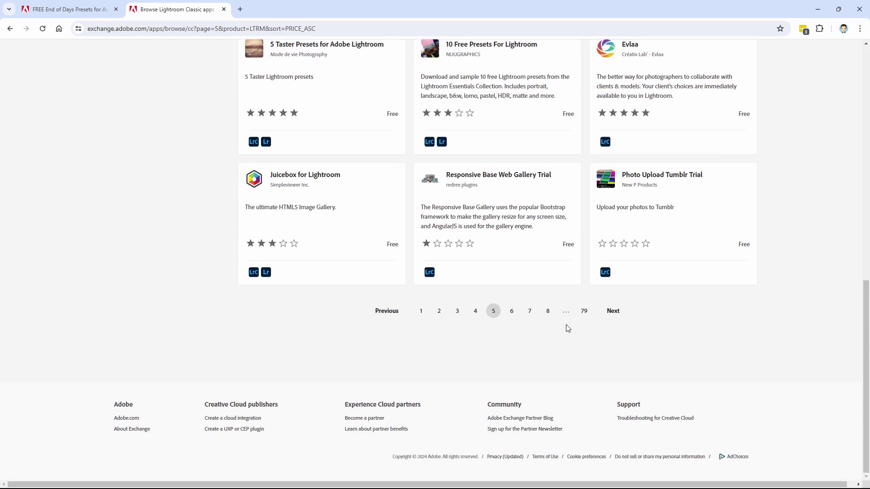
{"action": "left_click", "coordinate": [551, 312]}
{"action": "scroll", "coordinate": [572, 291], "scroll_direction": "down", "scroll_amount": 4}
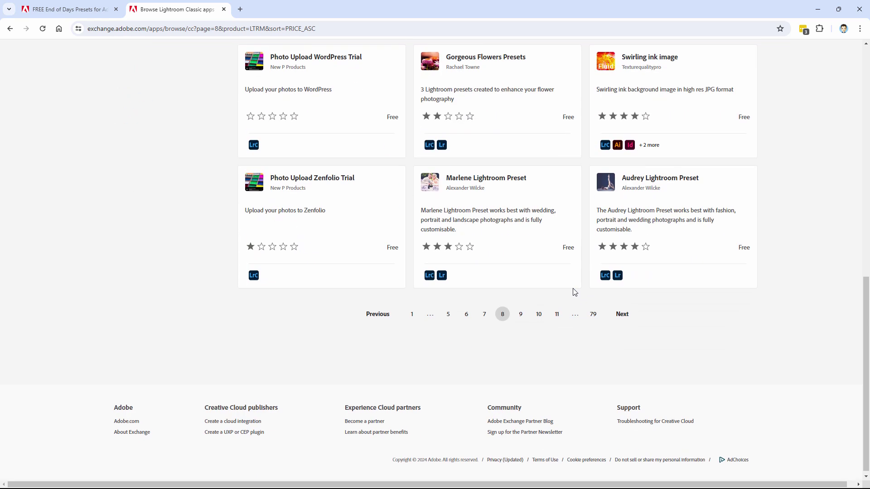
{"action": "left_click", "coordinate": [557, 311]}
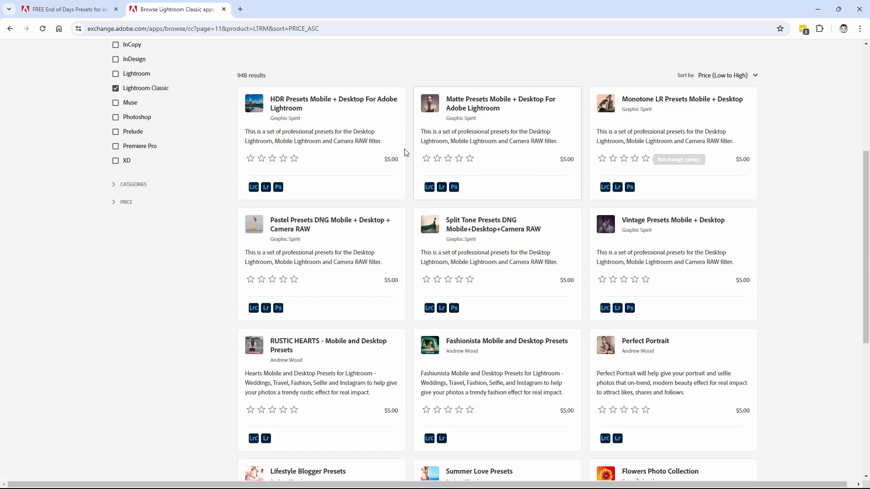
- Go back to results pages 10 and 9 and scroll through their listings
{"action": "scroll", "coordinate": [524, 311], "scroll_direction": "down", "scroll_amount": 4}
{"action": "scroll", "coordinate": [527, 311], "scroll_direction": "down", "scroll_amount": 3}
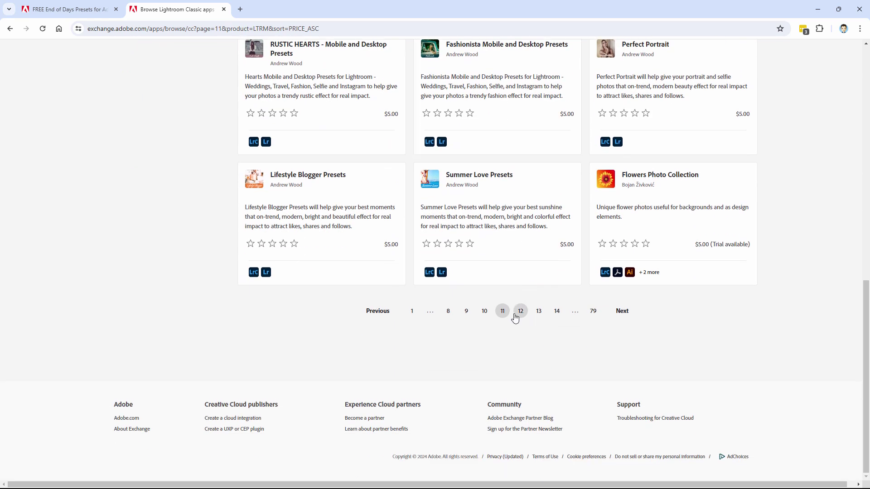
{"action": "left_click", "coordinate": [484, 315]}
{"action": "scroll", "coordinate": [485, 312], "scroll_direction": "down", "scroll_amount": 3}
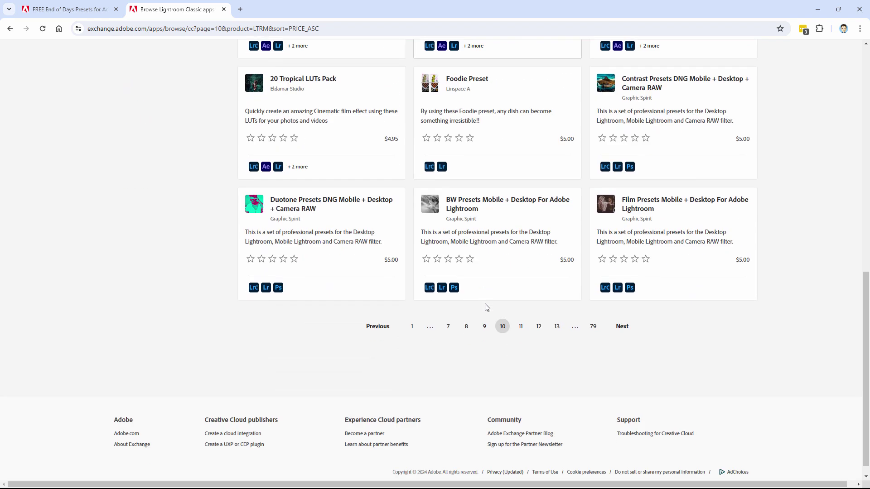
{"action": "left_click", "coordinate": [483, 325]}
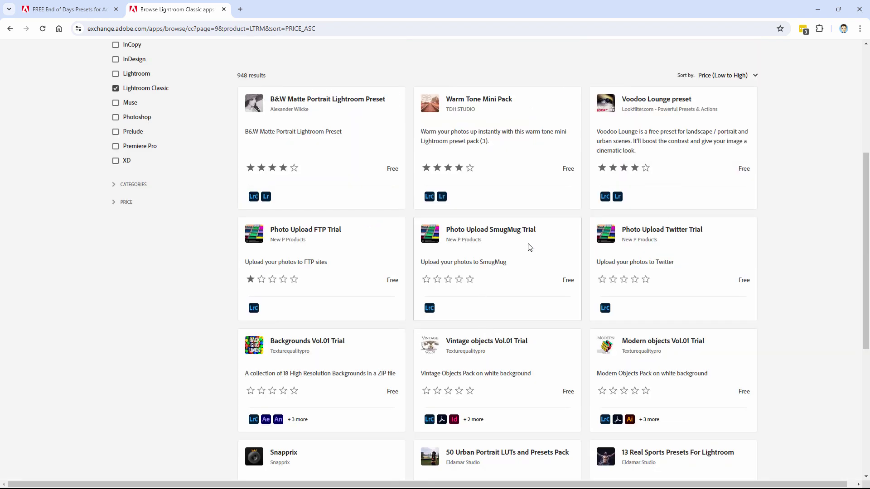
{"action": "scroll", "coordinate": [530, 247], "scroll_direction": "down", "scroll_amount": 5}
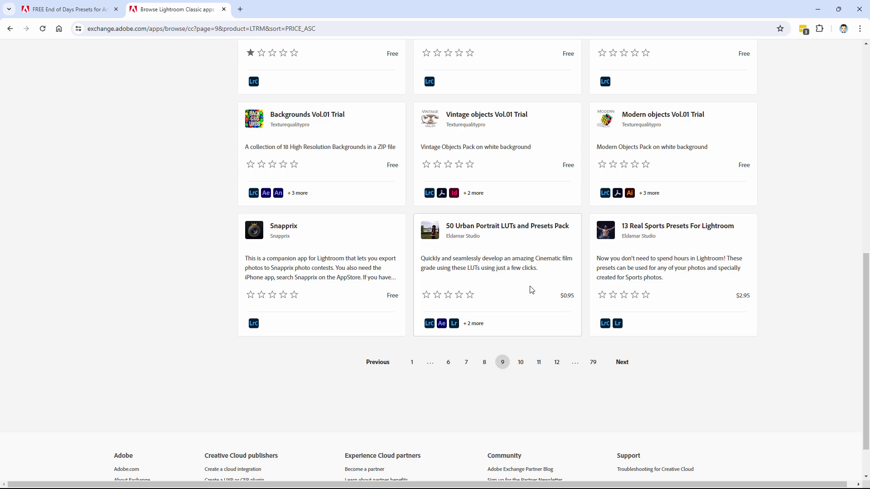
{"action": "scroll", "coordinate": [532, 290], "scroll_direction": "up", "scroll_amount": 10}
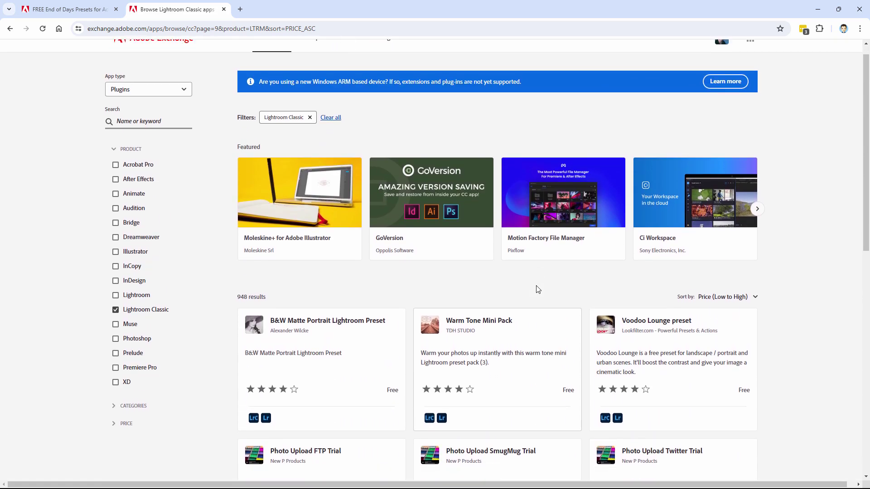
{"action": "scroll", "coordinate": [538, 290], "scroll_direction": "down", "scroll_amount": 4}
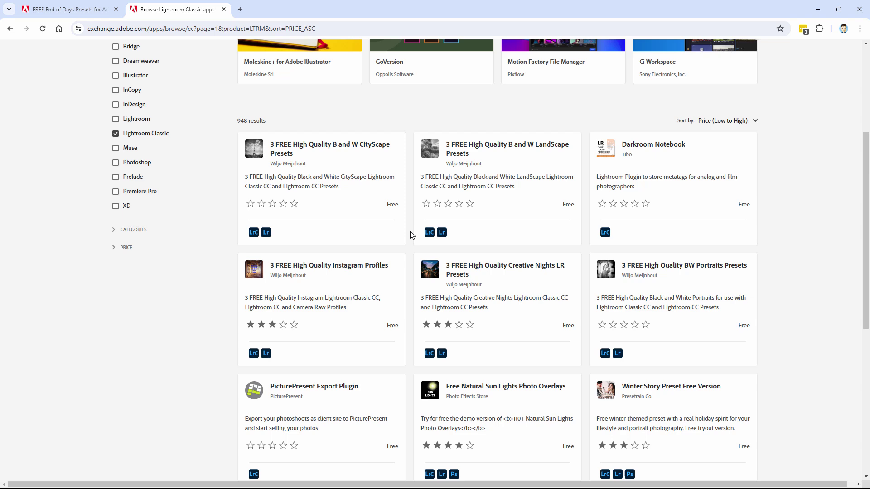
{"action": "scroll", "coordinate": [411, 234], "scroll_direction": "down", "scroll_amount": 5}
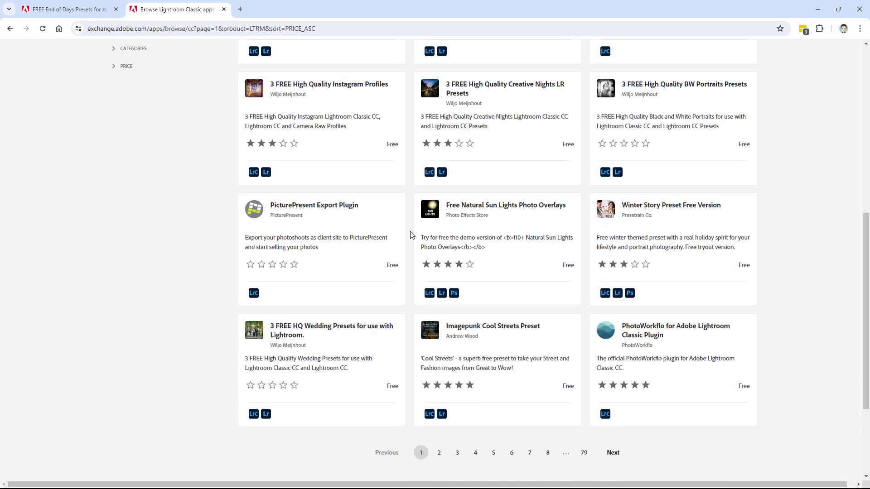
{"action": "scroll", "coordinate": [411, 234], "scroll_direction": "down", "scroll_amount": 1}
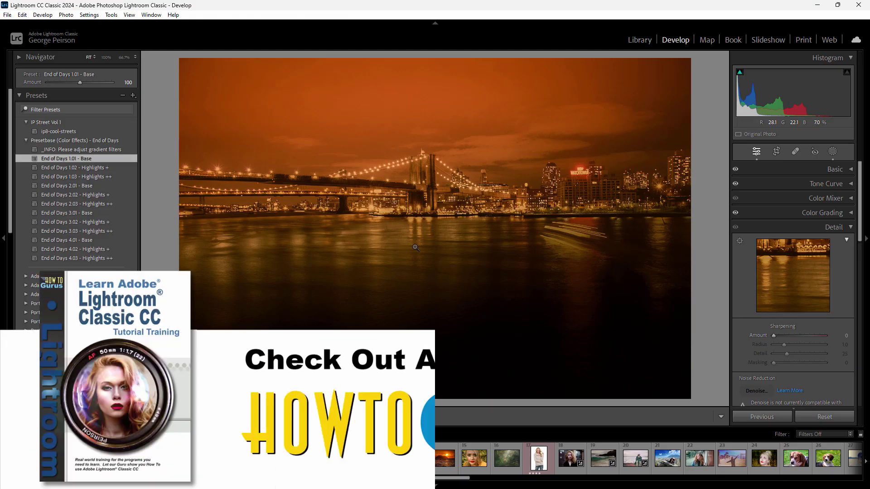